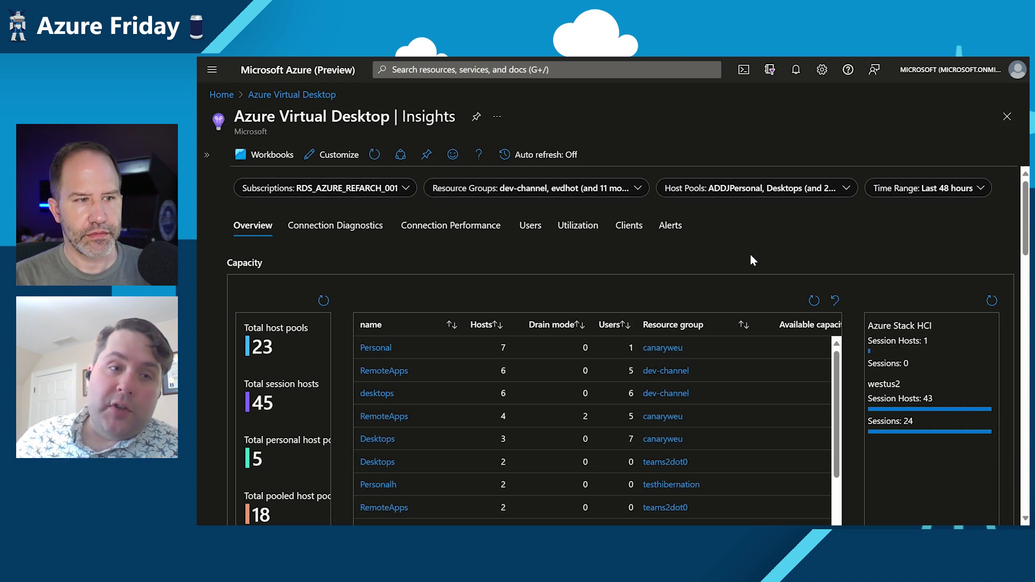
scroll(750, 260, "down", 1)
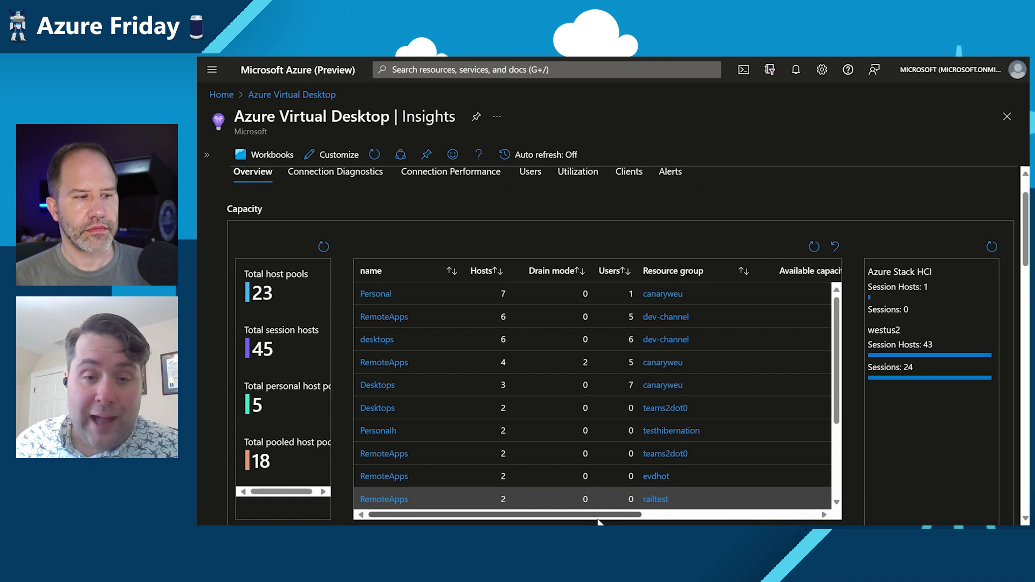
scroll(604, 518, "right", 2)
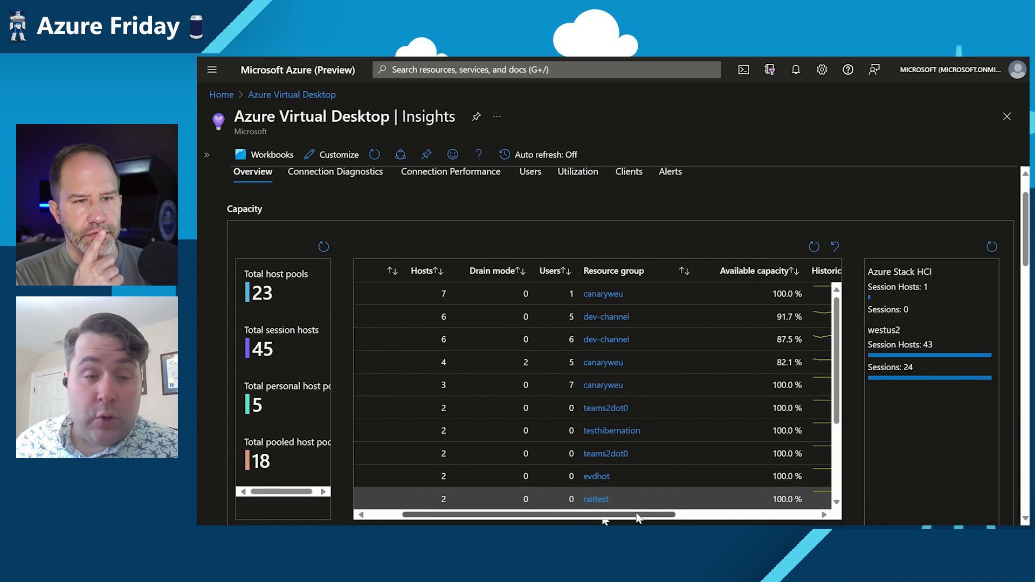
scroll(603, 520, "right", 2)
scroll(603, 520, "right", 2)
scroll(603, 520, "right", 2)
scroll(603, 520, "right", 1)
scroll(603, 520, "left", 5)
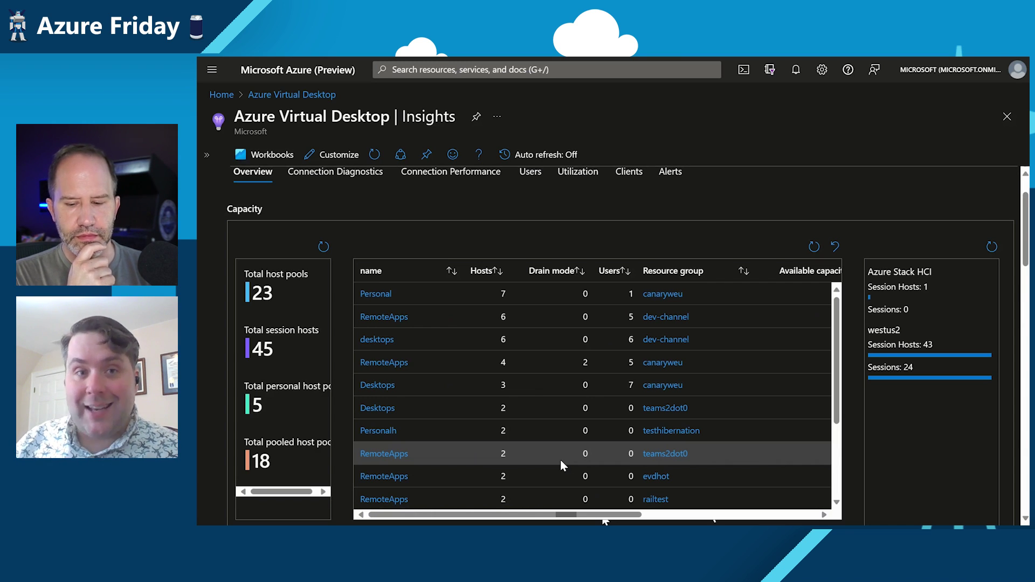
scroll(568, 440, "down", 3)
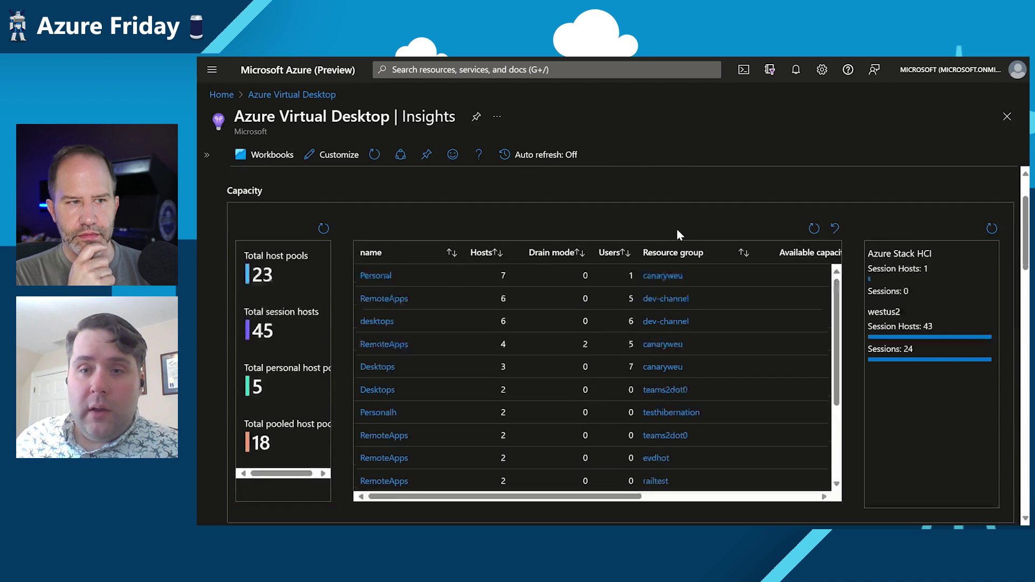
scroll(709, 325, "down", 1)
scroll(750, 354, "down", 1)
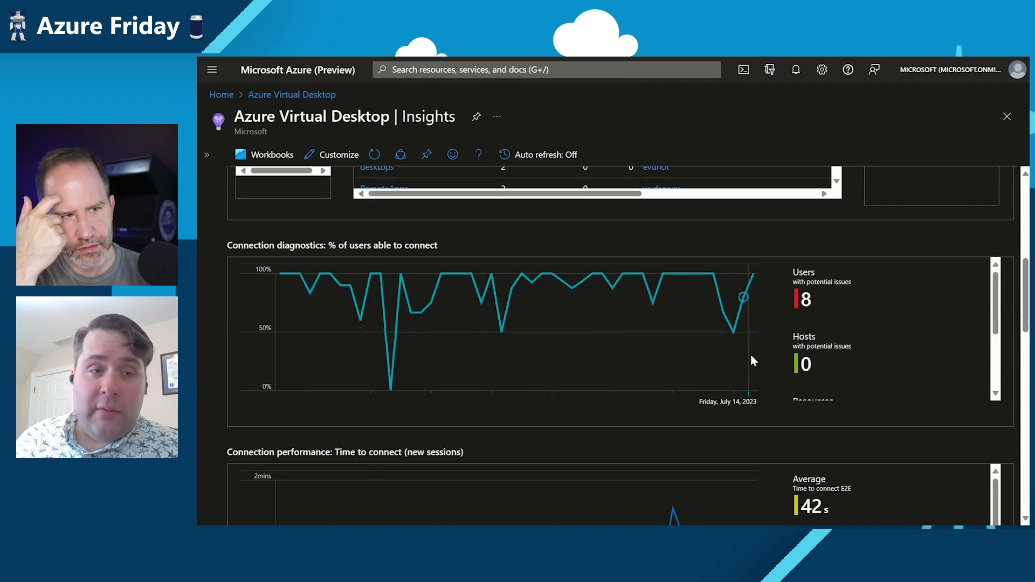
scroll(753, 359, "down", 1)
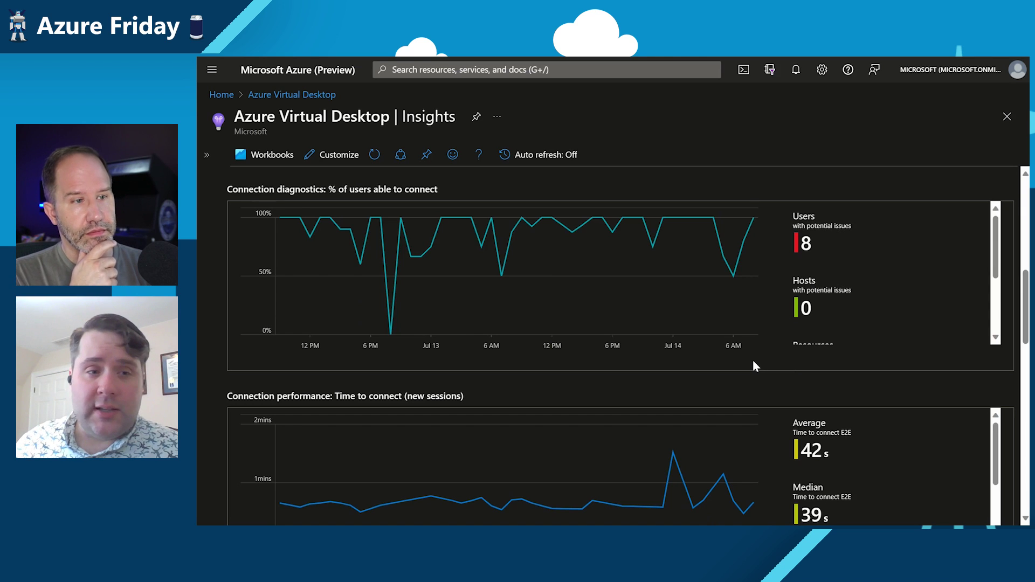
scroll(755, 365, "down", 2)
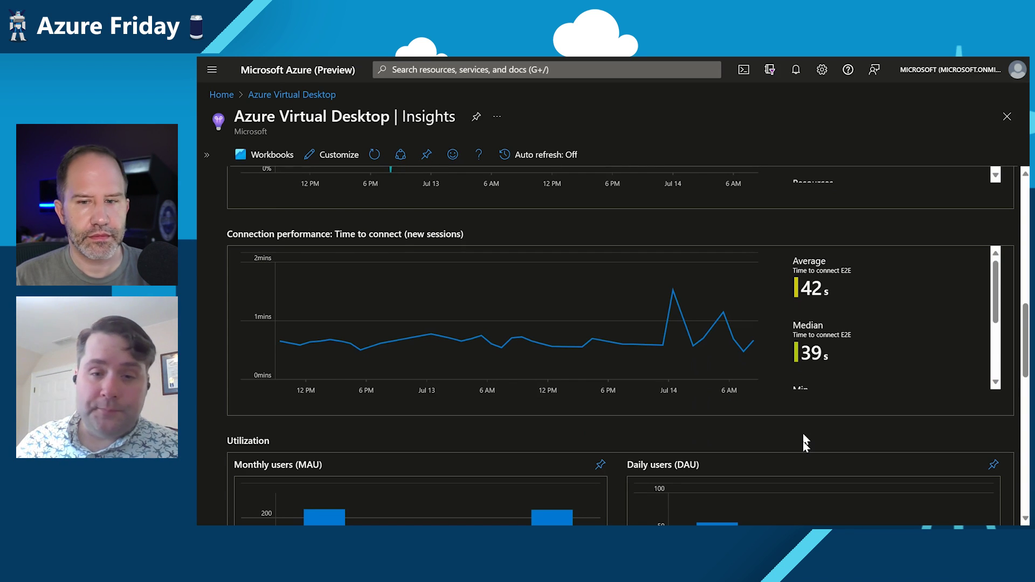
scroll(803, 441, "down", 3)
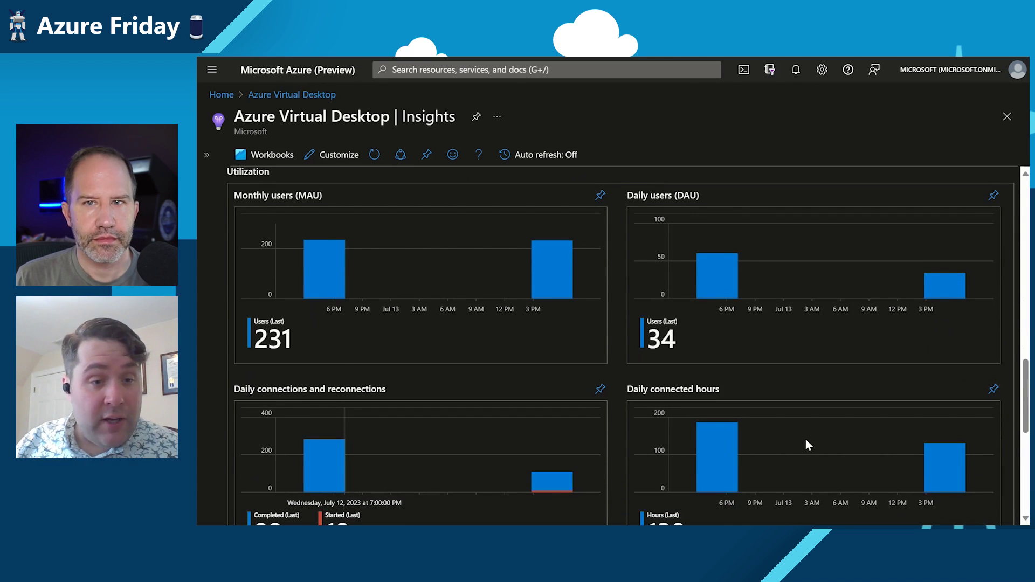
scroll(805, 442, "down", 1)
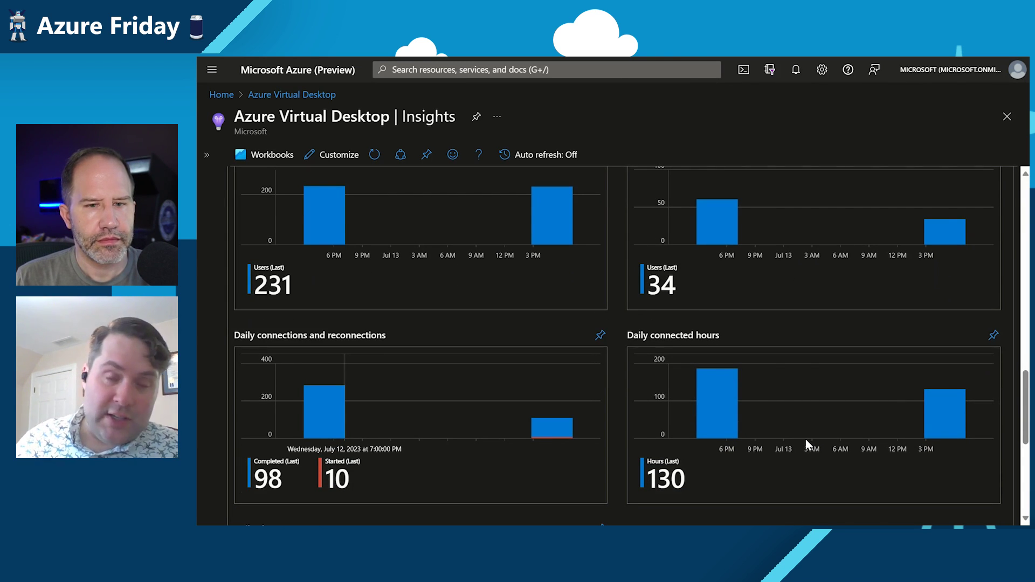
mouse_move(805, 437)
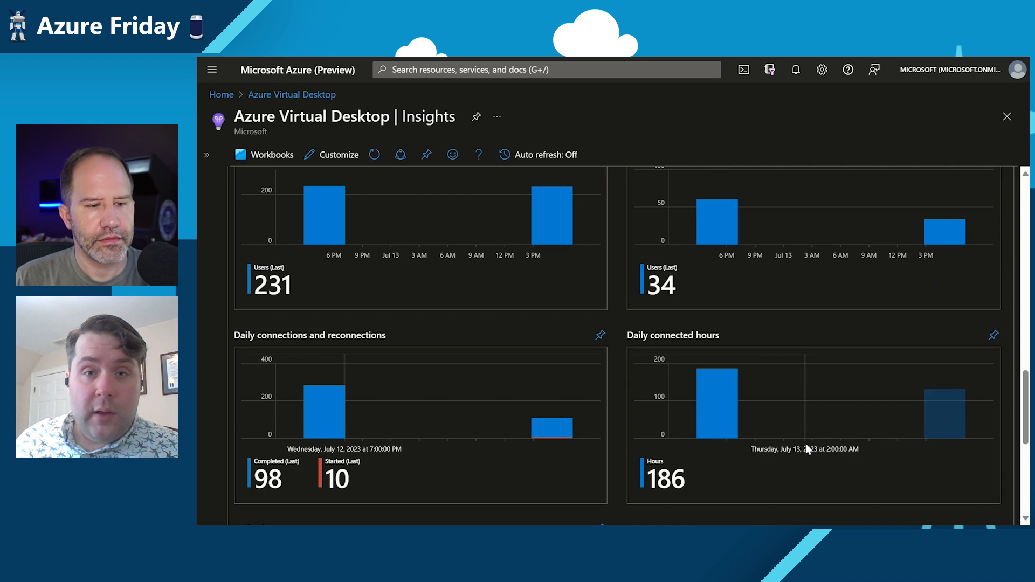
scroll(810, 434, "up", 10)
scroll(809, 435, "up", 10)
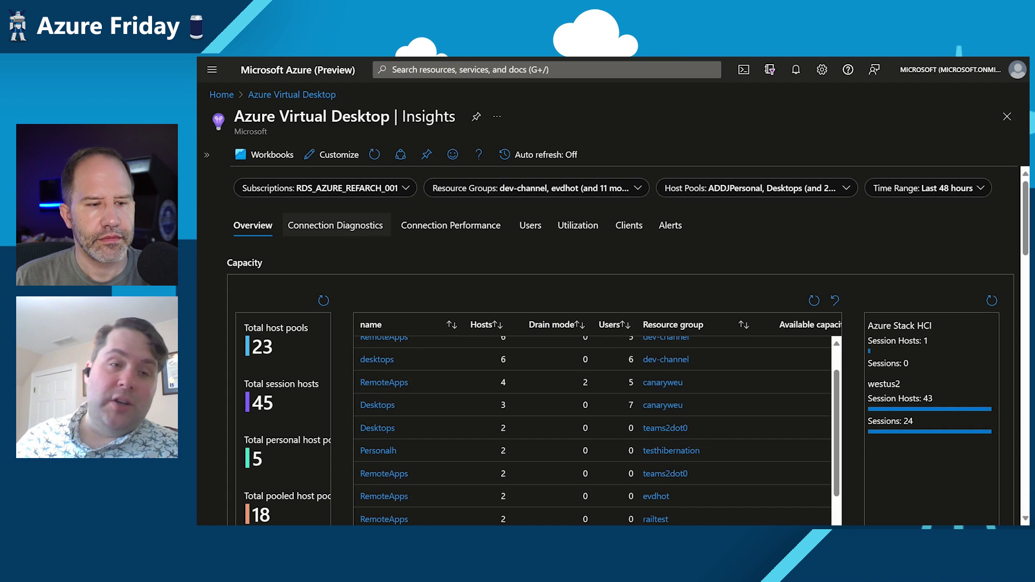
Display the Connection Diagnostics charts of connection and user volumes by connection result
left_click(324, 227)
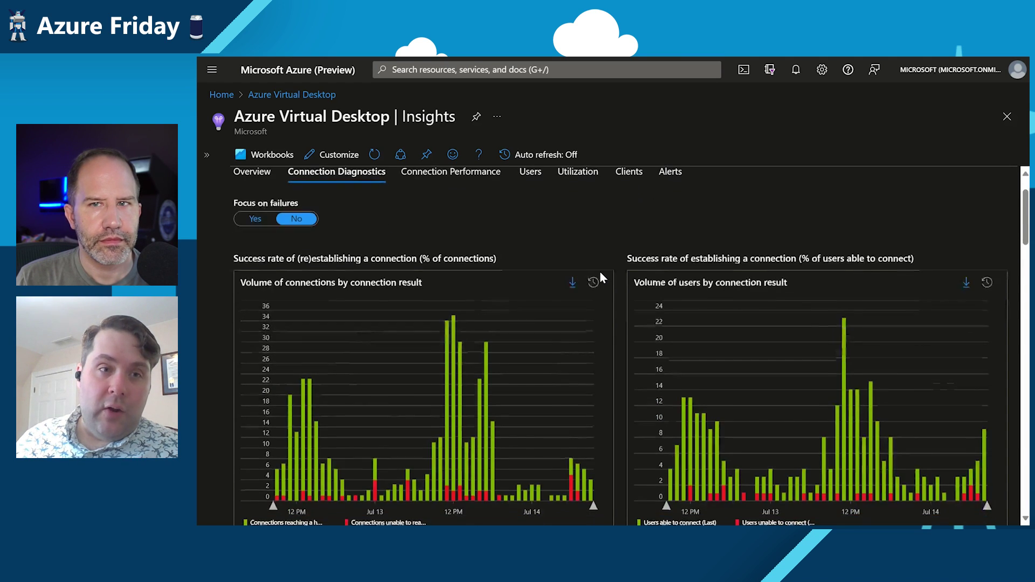
scroll(600, 277, "down", 2)
scroll(612, 263, "up", 1)
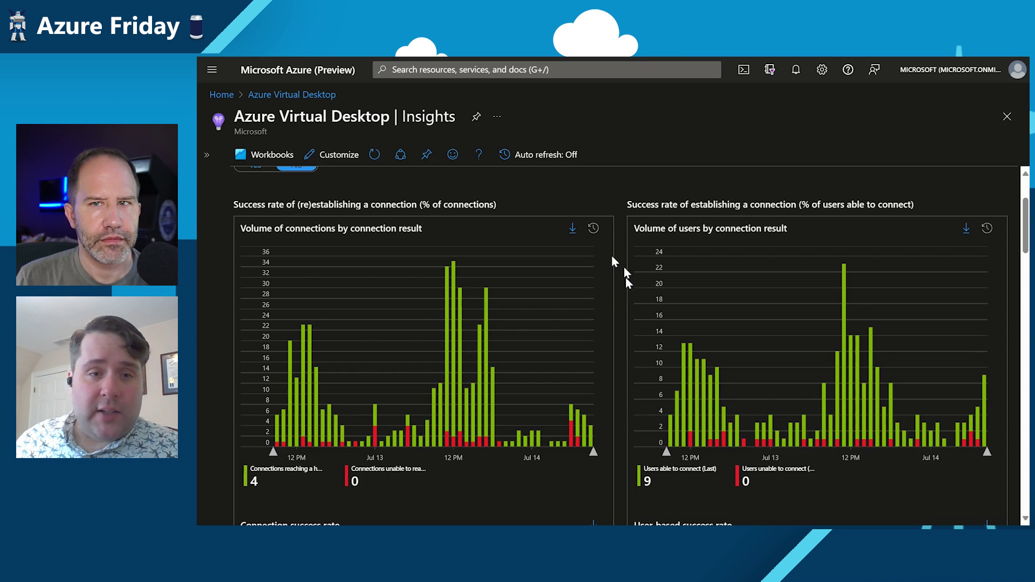
scroll(732, 279, "down", 1)
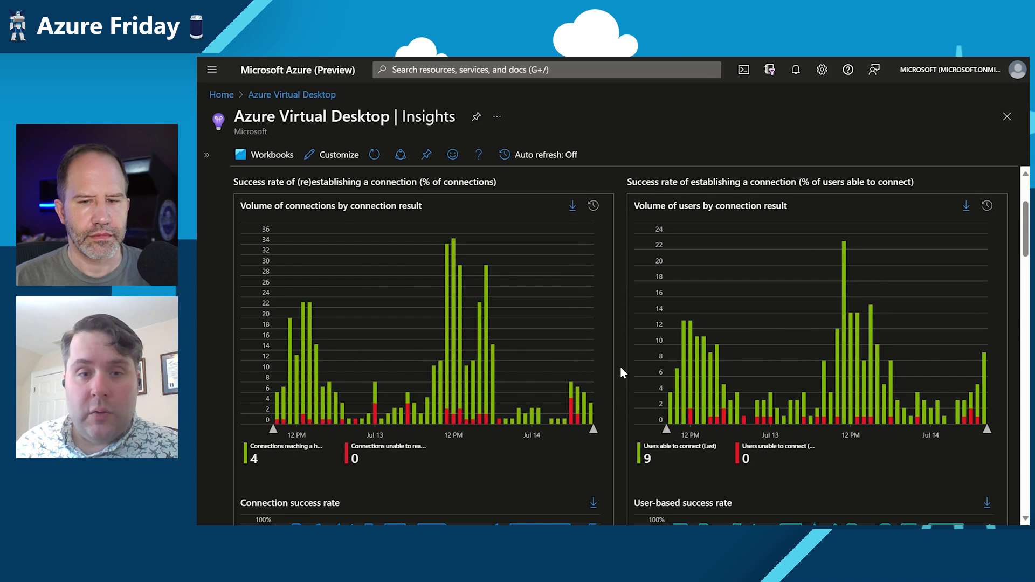
scroll(620, 368, "down", 2)
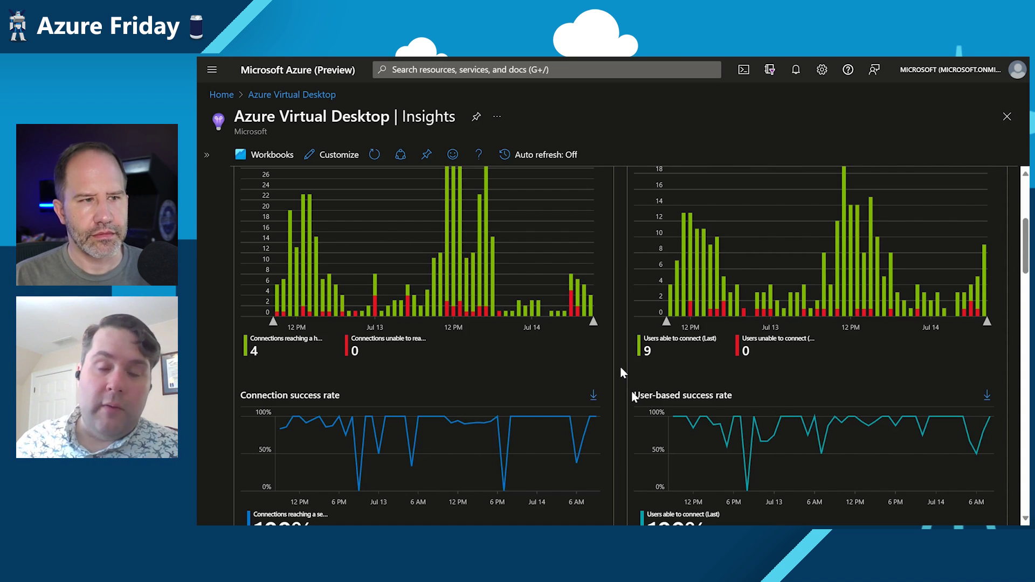
scroll(631, 390, "up", 2)
scroll(632, 390, "up", 1)
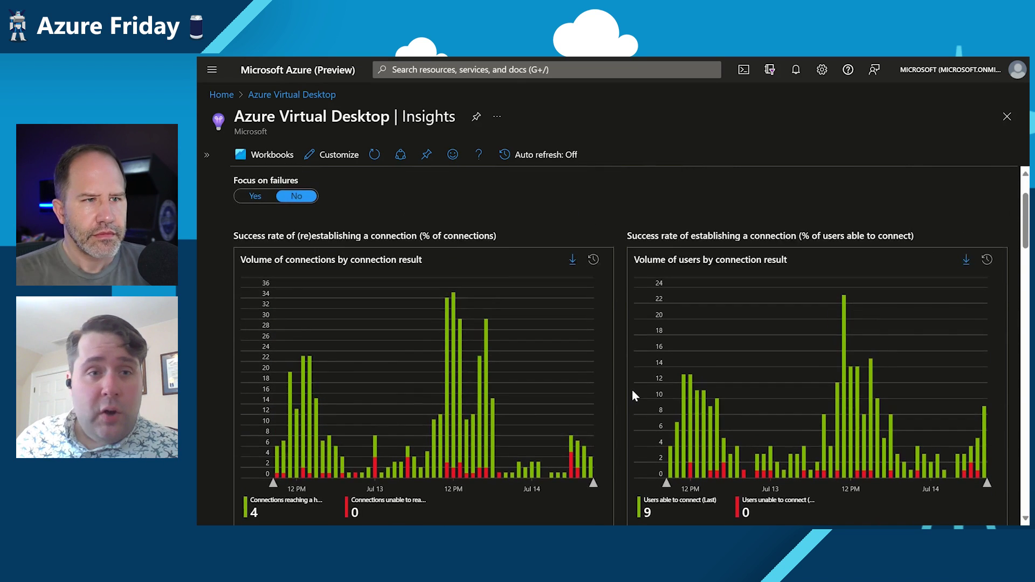
scroll(631, 391, "up", 1)
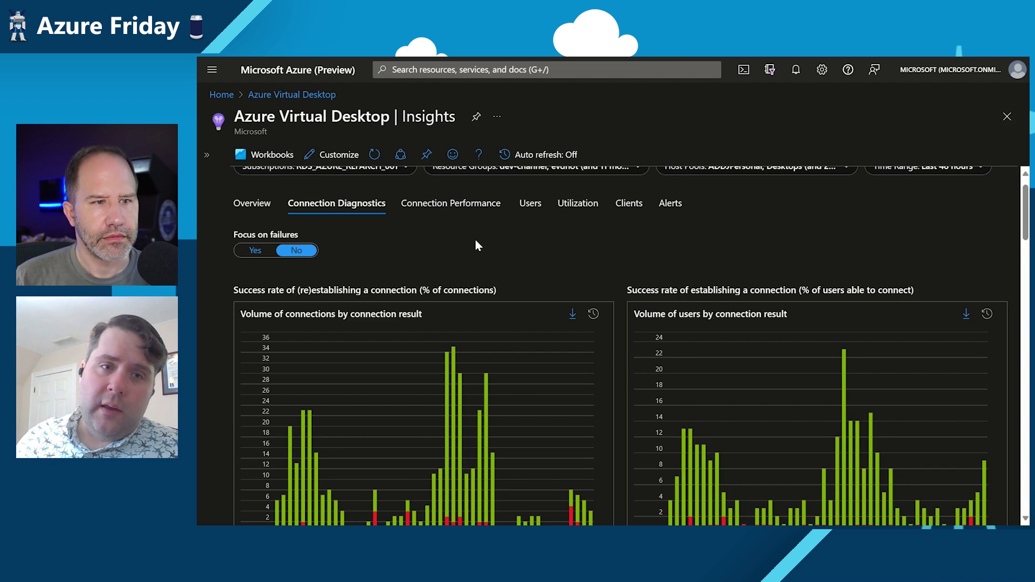
Display Connection Performance round-trip times by gateway region, with the RTT median chart
left_click(463, 215)
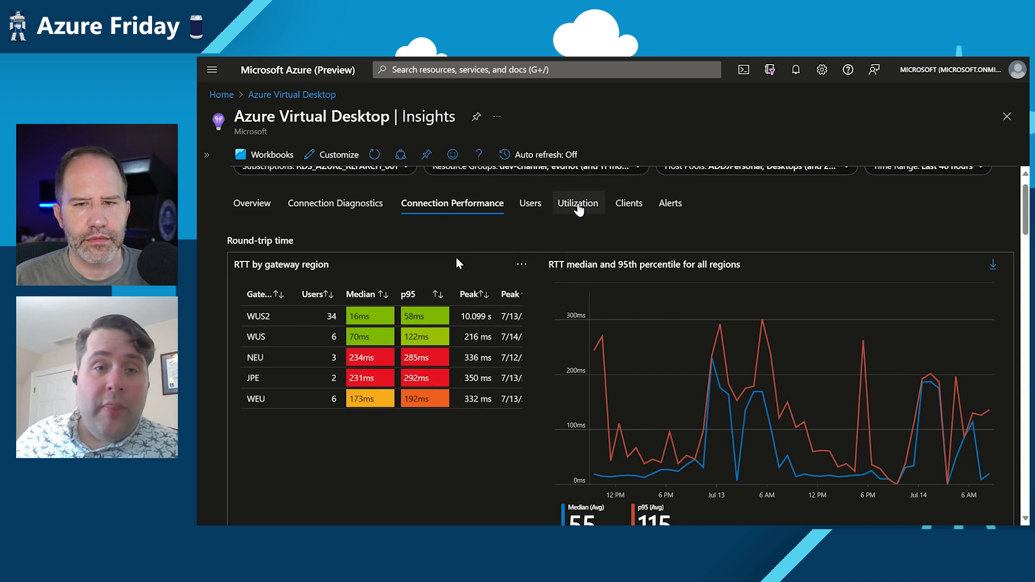
Show Utilization insights with the Sessions summary sorted by Max sessions, descending
left_click(579, 207)
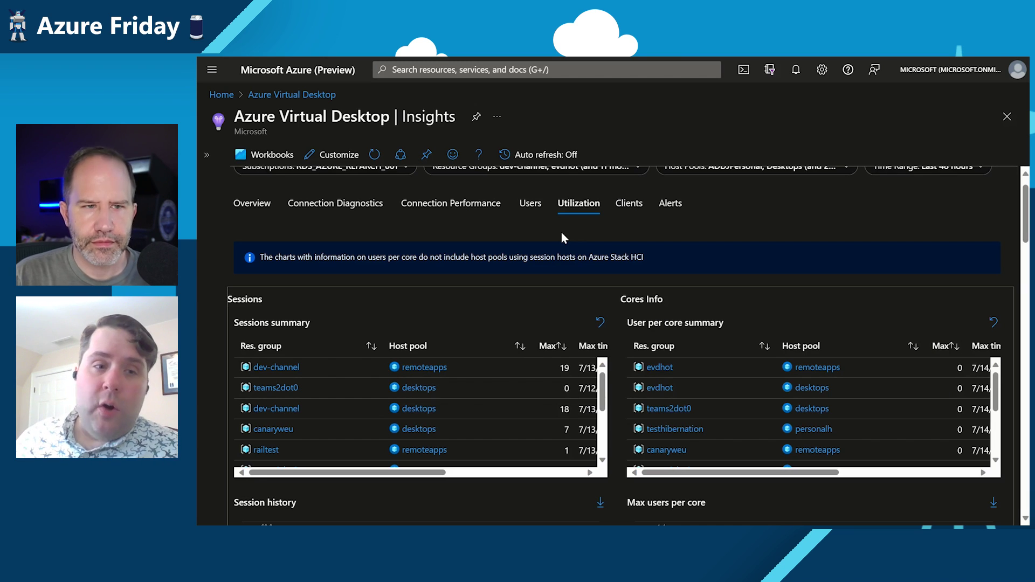
scroll(610, 305, "down", 3)
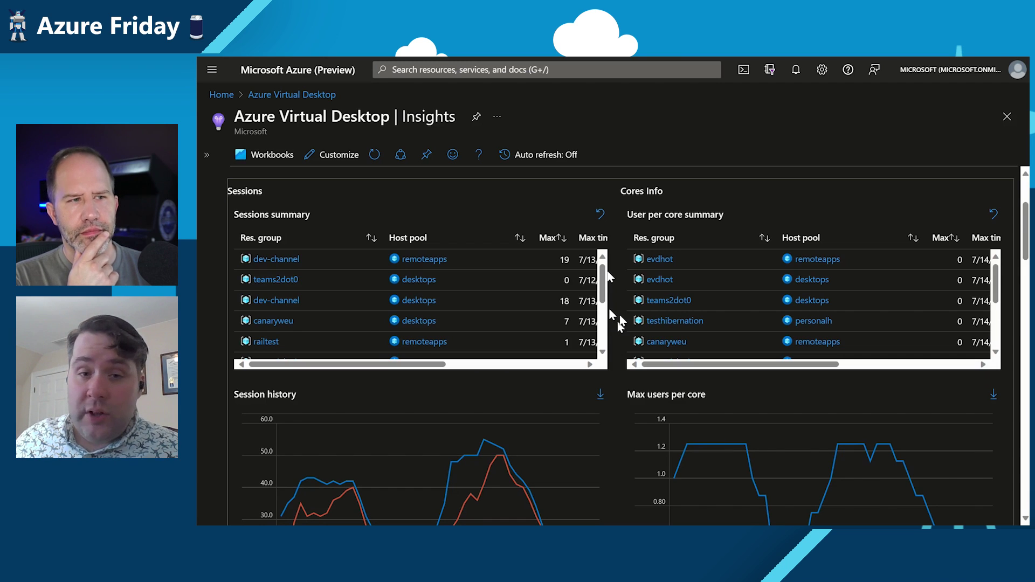
left_click(549, 237)
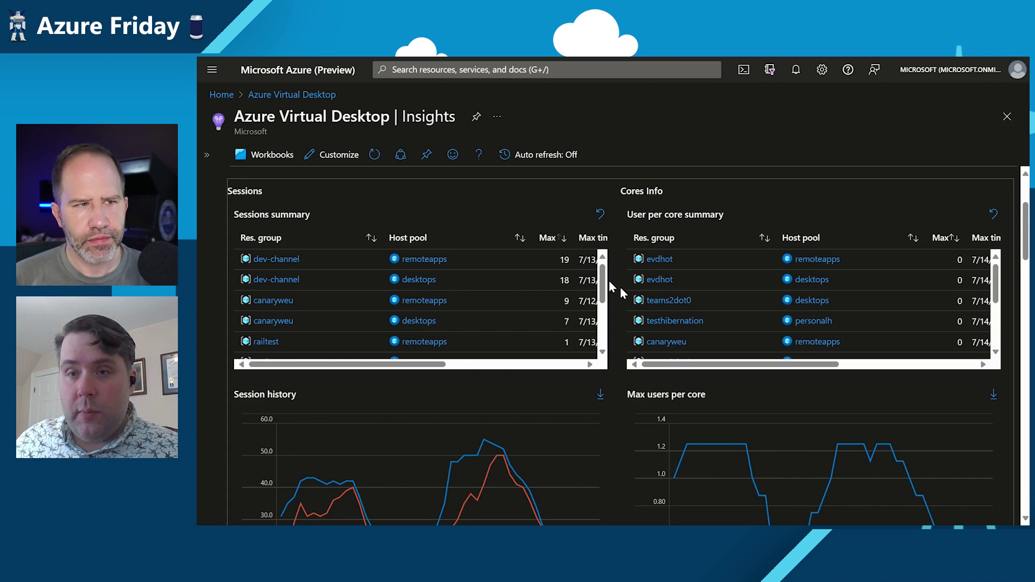
scroll(620, 287, "down", 1)
scroll(620, 287, "down", 2)
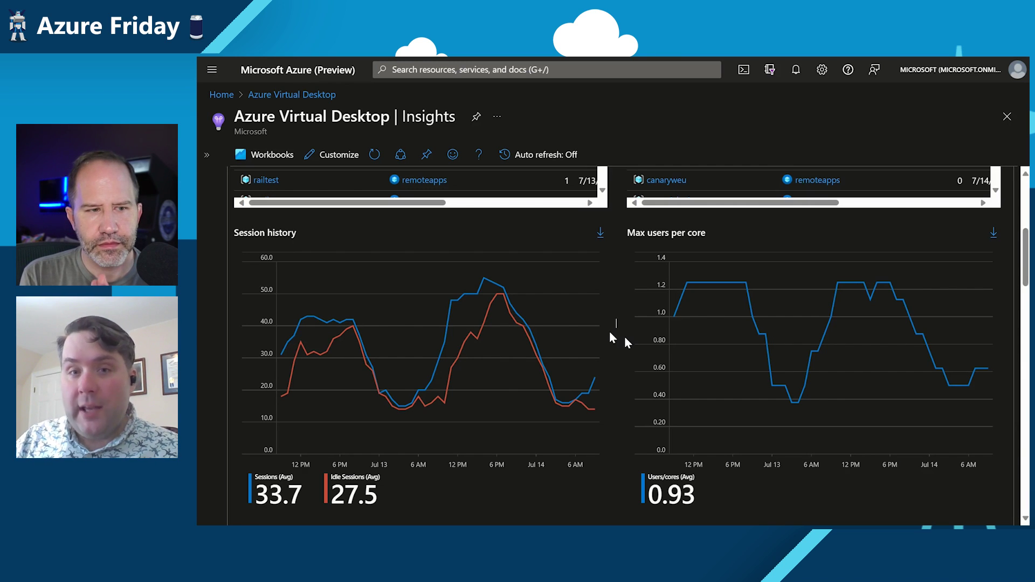
scroll(616, 324, "down", 2)
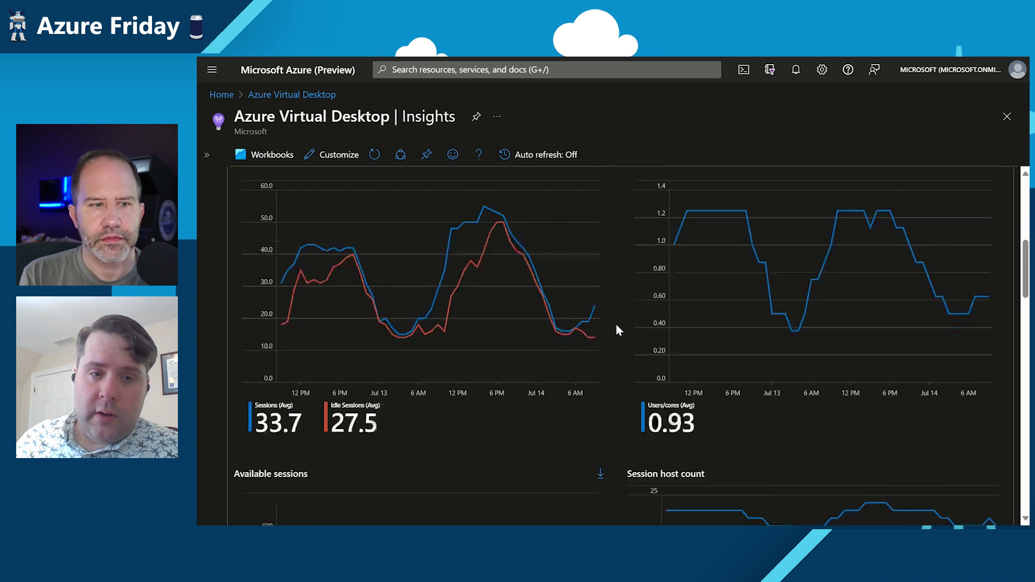
scroll(616, 323, "down", 3)
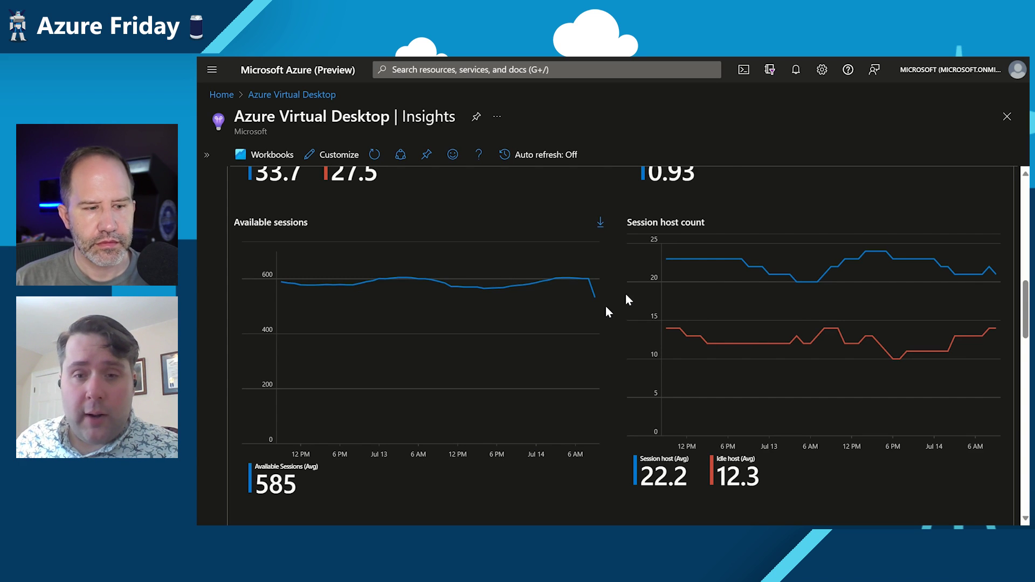
scroll(608, 311, "up", 1)
scroll(607, 311, "up", 3)
scroll(607, 311, "up", 2)
scroll(606, 308, "up", 3)
scroll(625, 284, "up", 1)
Display the Clients view of users per client type and active users over time
left_click(630, 226)
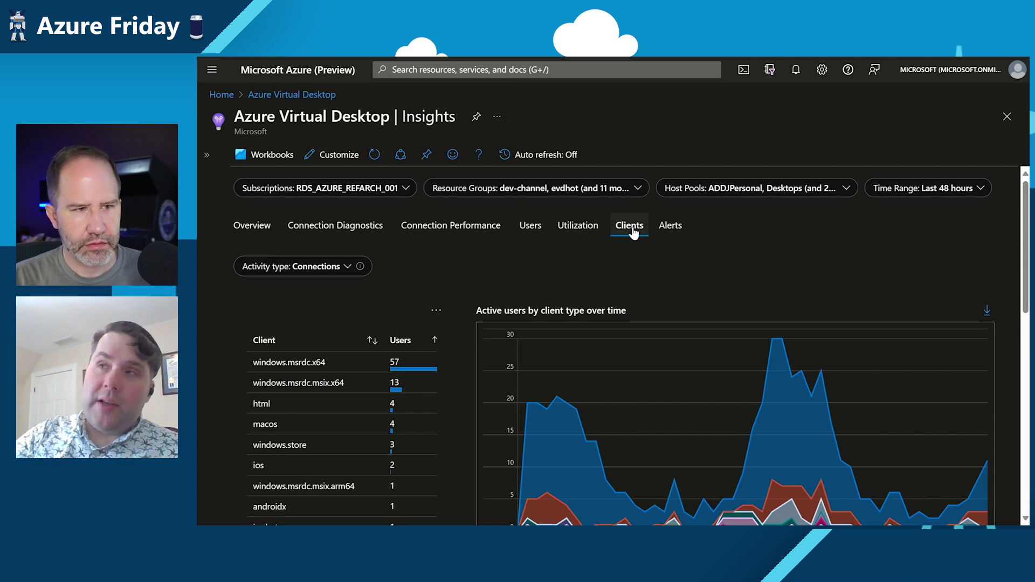
scroll(633, 233, "down", 1)
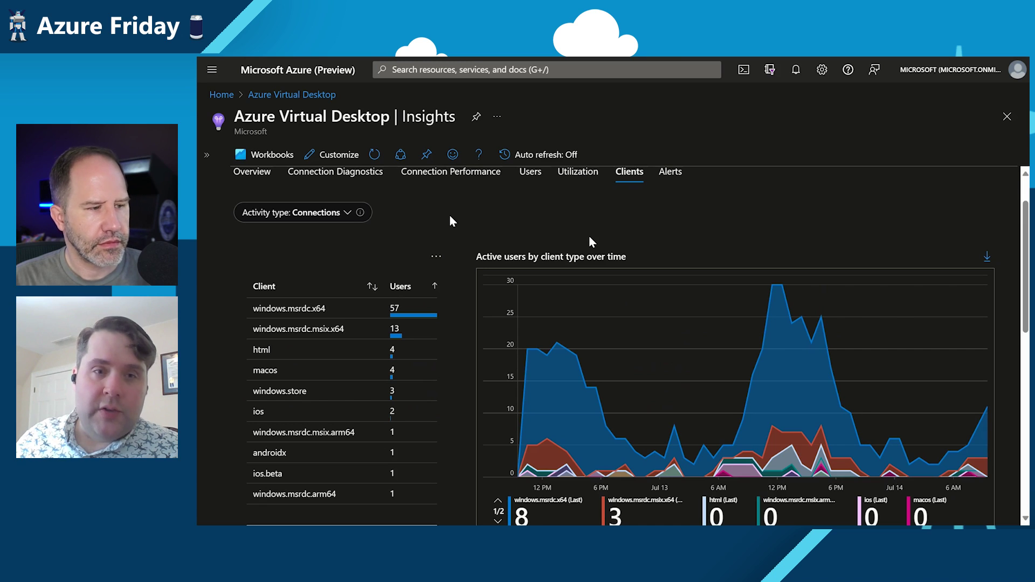
scroll(450, 220, "down", 1)
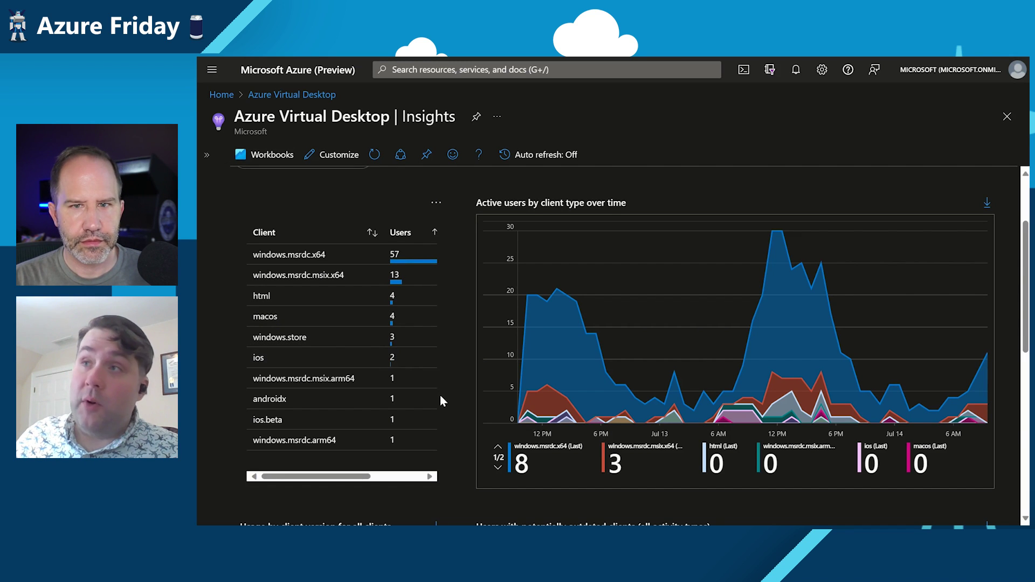
scroll(442, 338, "down", 3)
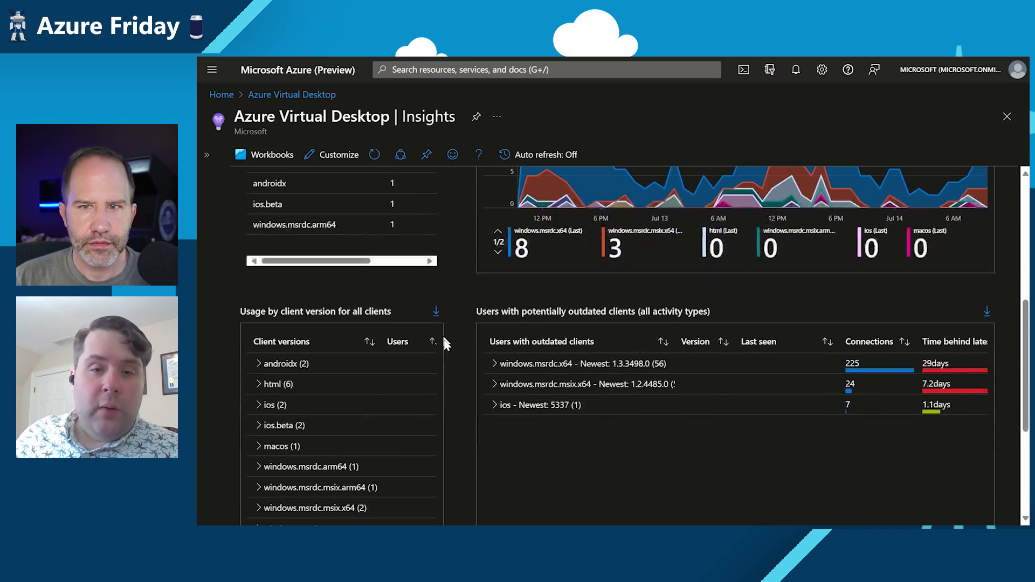
scroll(444, 344, "down", 1)
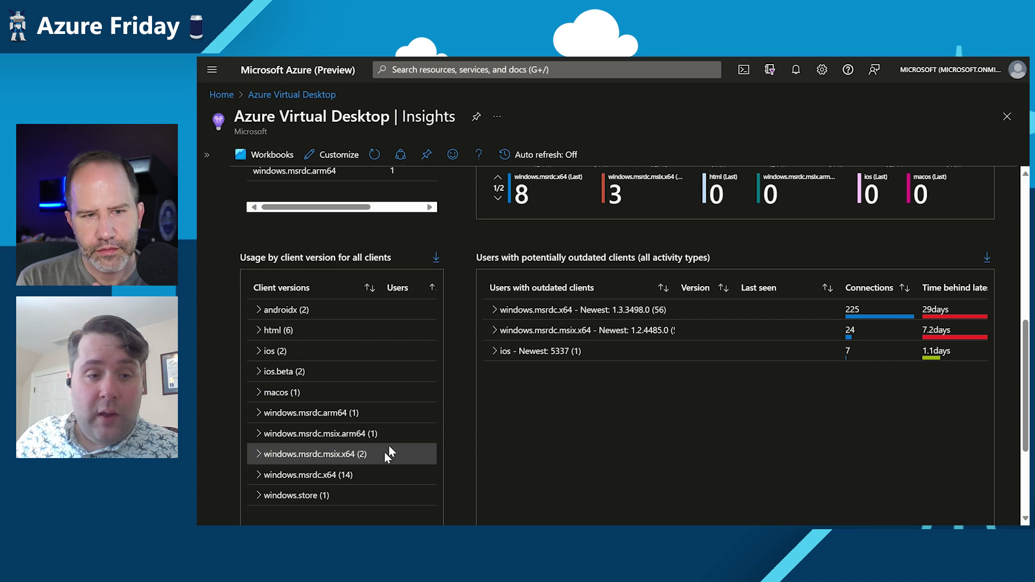
scroll(396, 400, "down", 1)
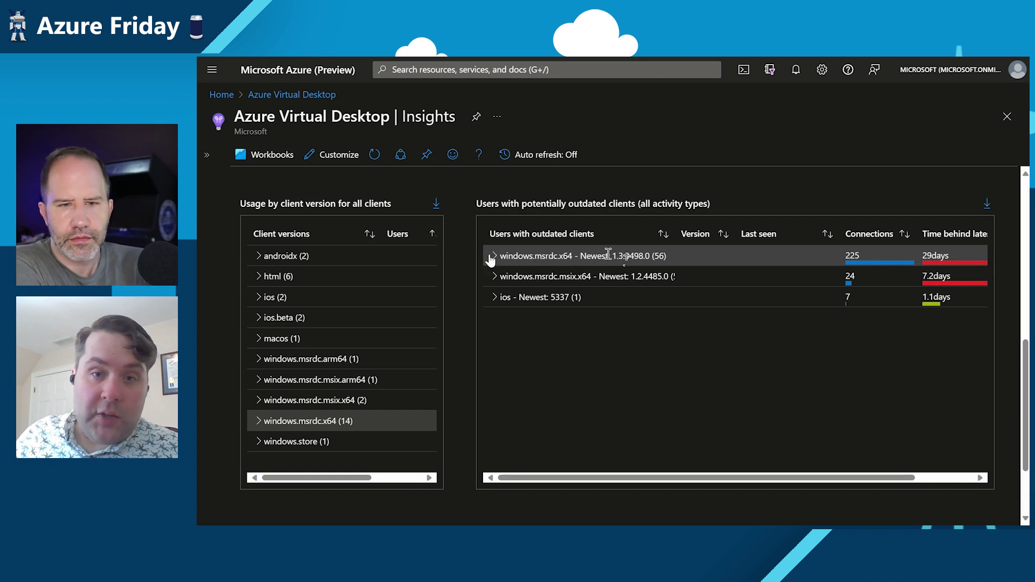
left_click_drag(611, 256, 652, 258)
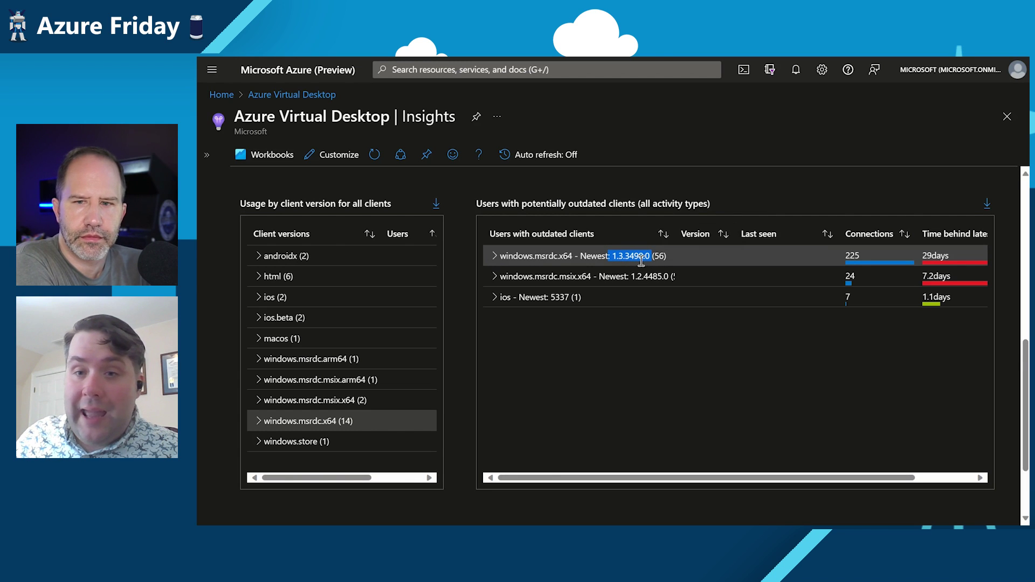
left_click(578, 294)
scroll(501, 312, "up", 1)
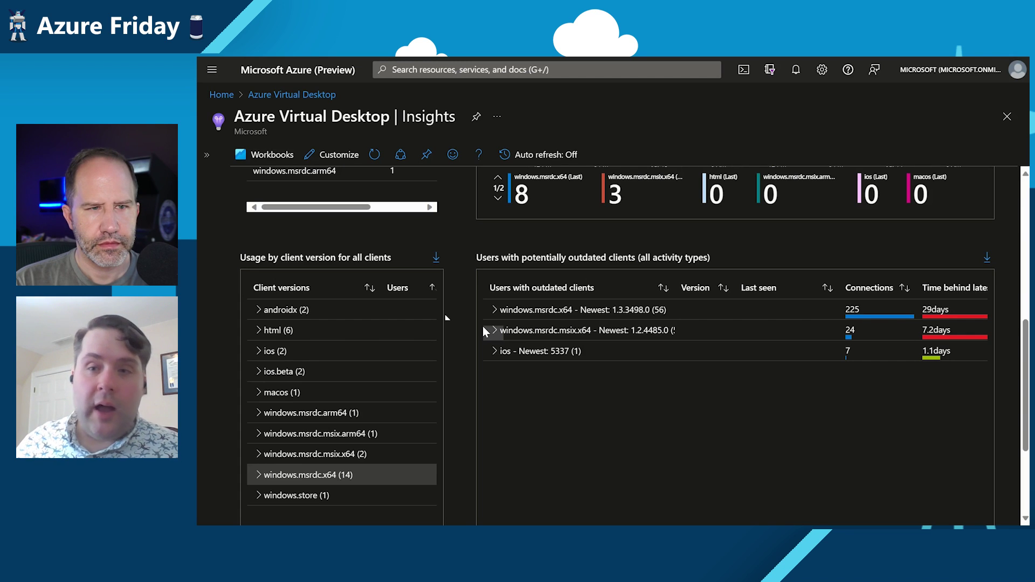
scroll(464, 319, "up", 1)
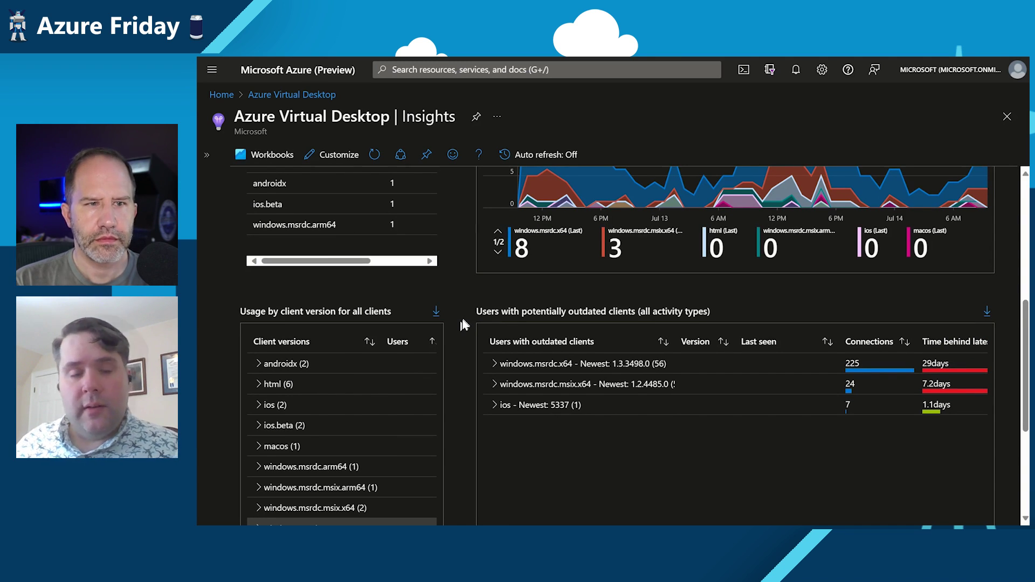
scroll(462, 324, "up", 2)
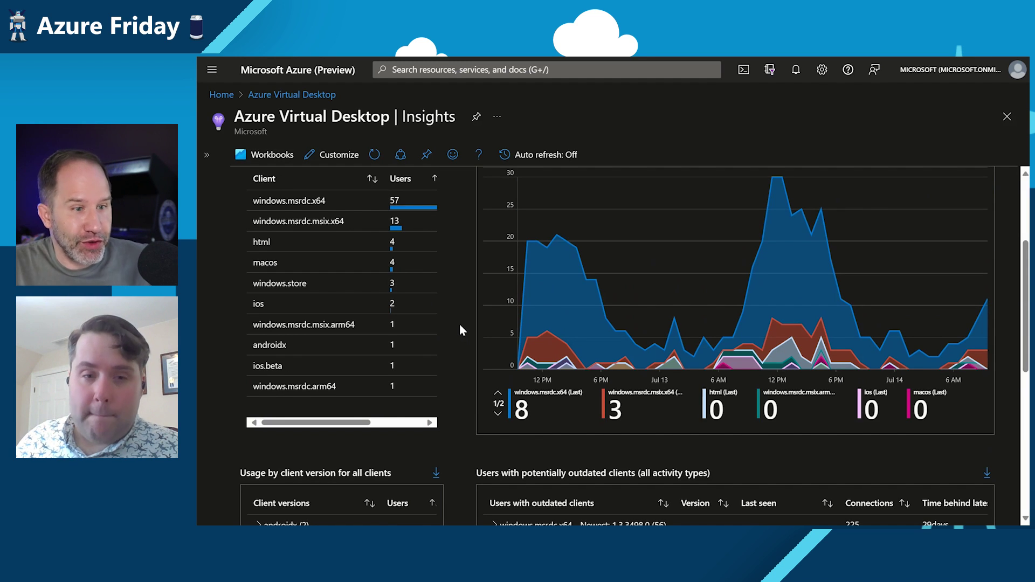
scroll(460, 331, "down", 3)
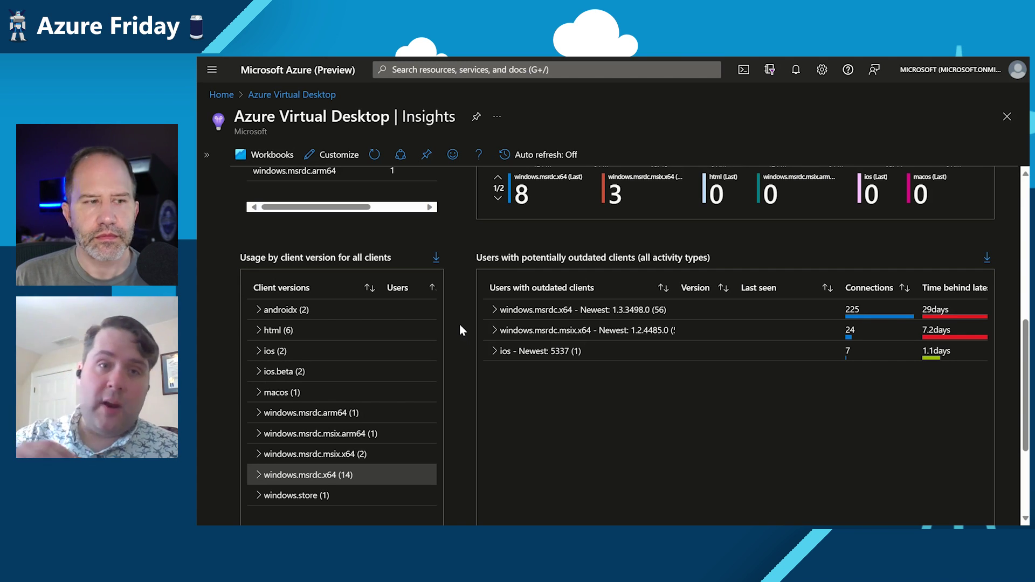
scroll(459, 325, "up", 2)
scroll(460, 325, "up", 2)
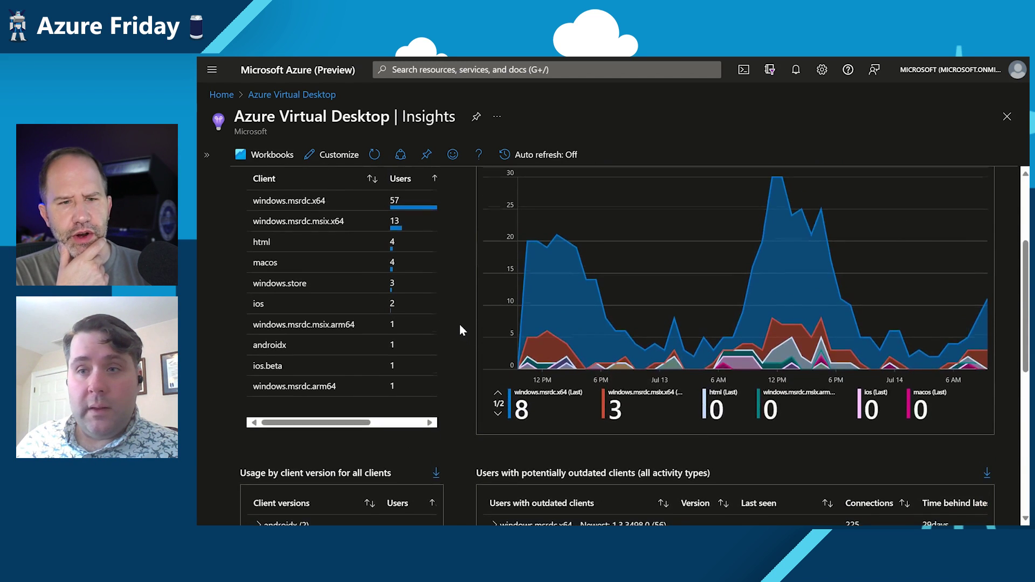
scroll(459, 324, "up", 2)
scroll(459, 324, "up", 1)
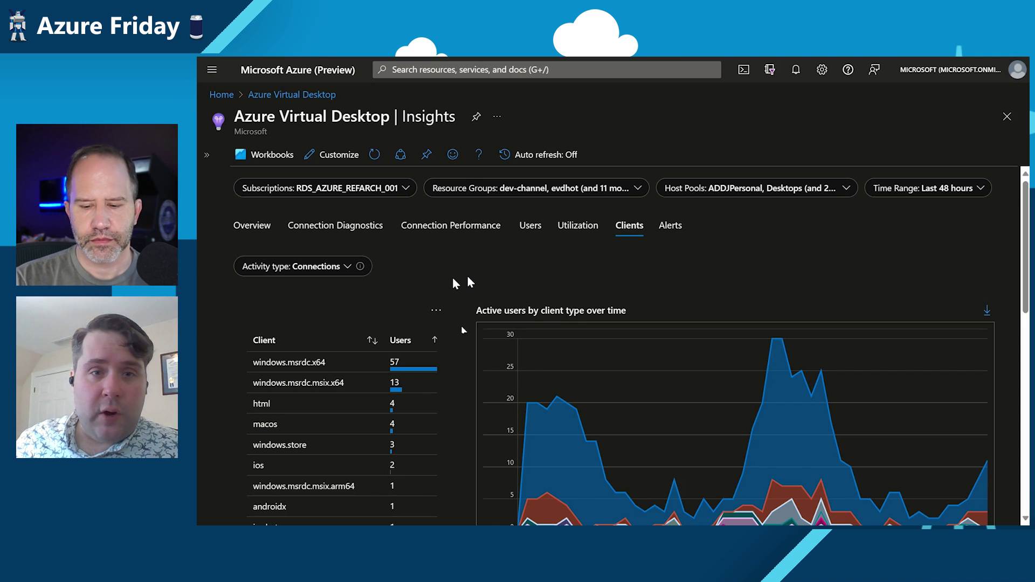
scroll(453, 283, "down", 10)
scroll(455, 327, "down", 5)
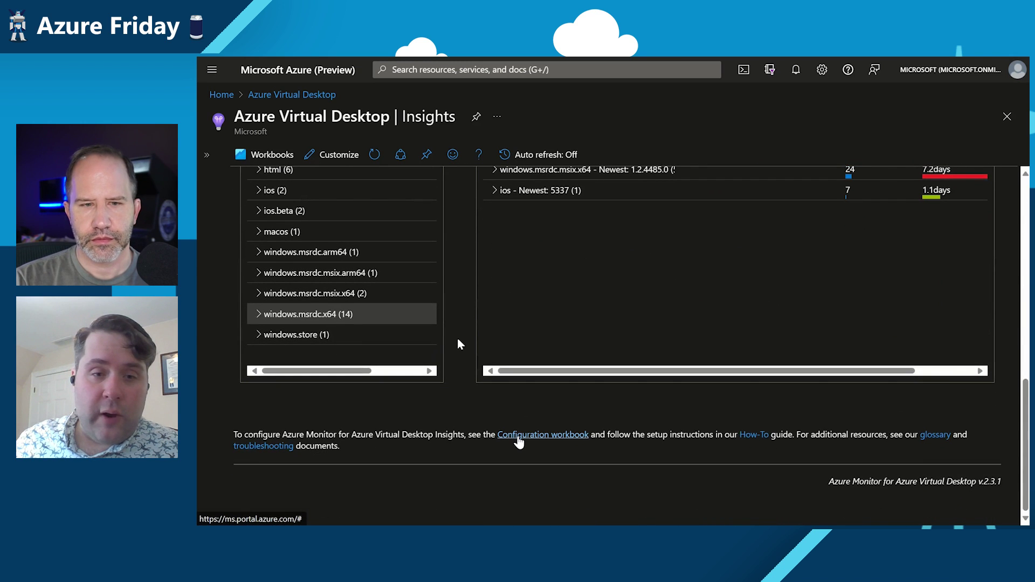
Open the Check Configuration workbook with amatest as the Log Analytics workspace
left_click(518, 437)
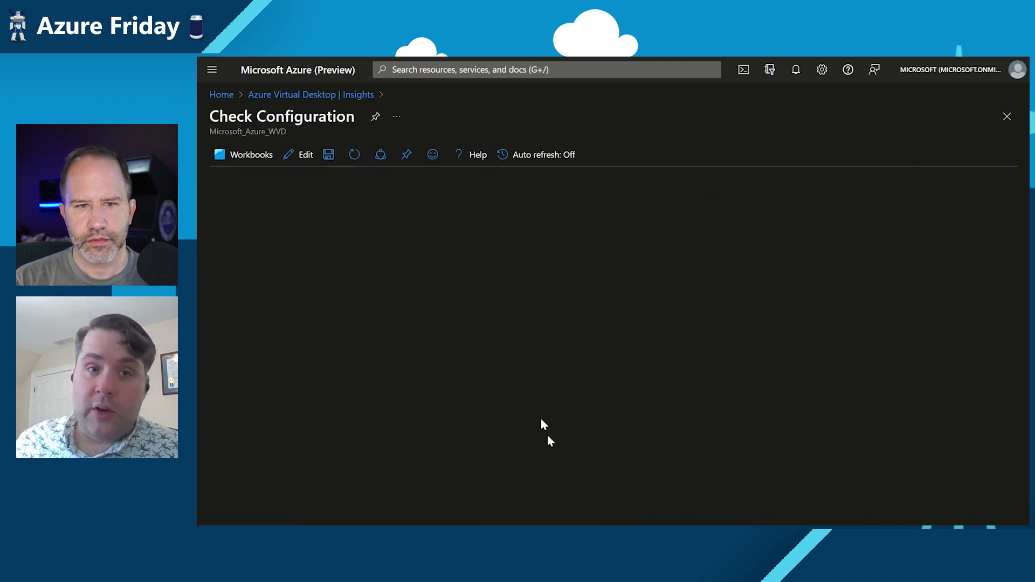
scroll(671, 254, "down", 1)
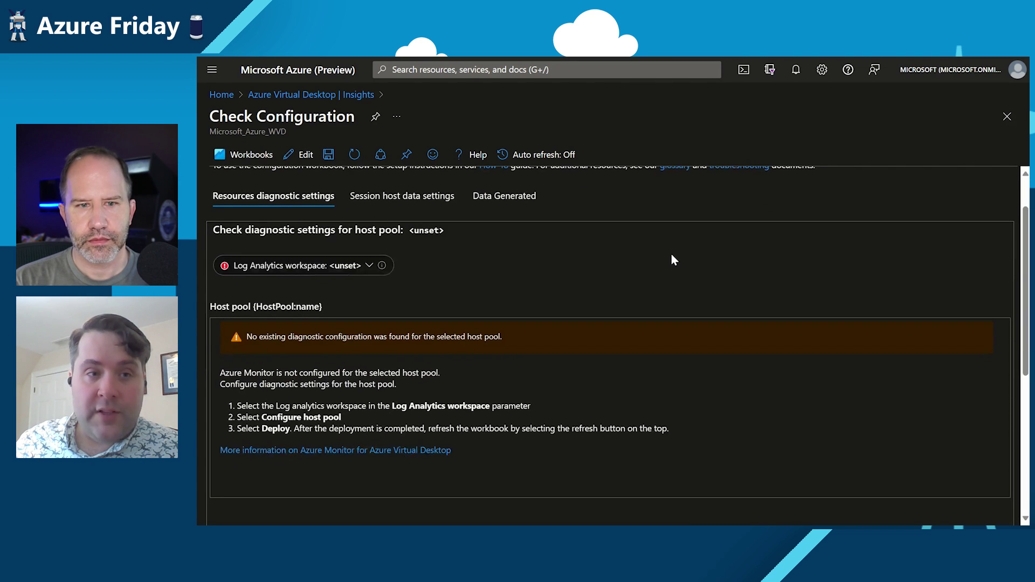
left_click(381, 271)
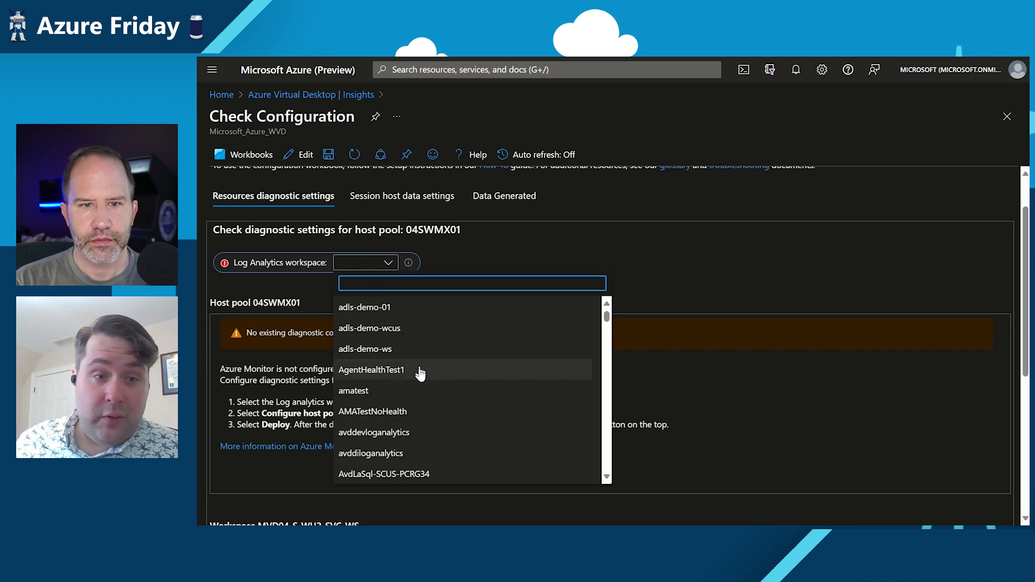
left_click(404, 393)
scroll(482, 260, "down", 4)
scroll(538, 242, "up", 1)
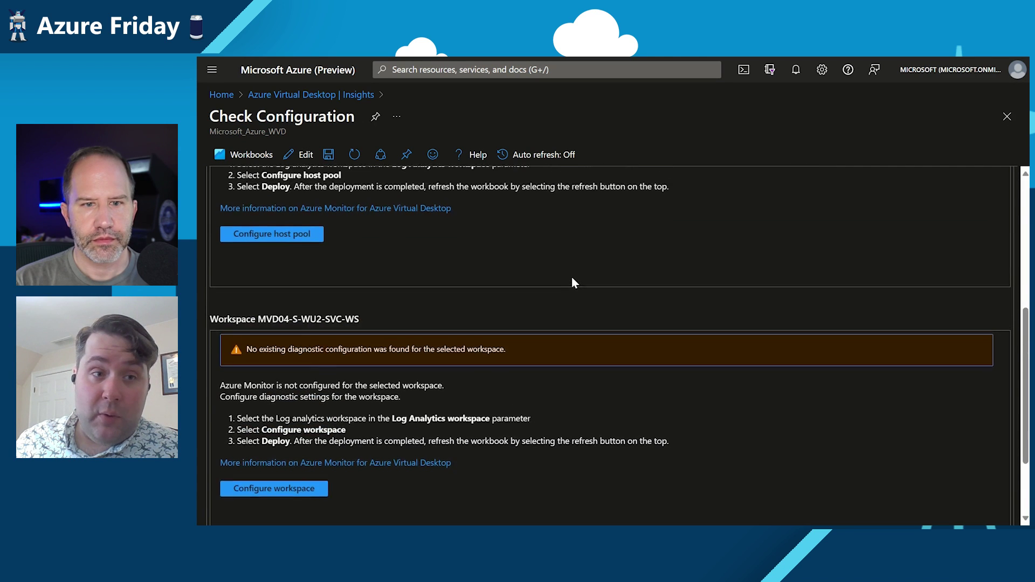
scroll(572, 278, "up", 2)
scroll(571, 286, "up", 2)
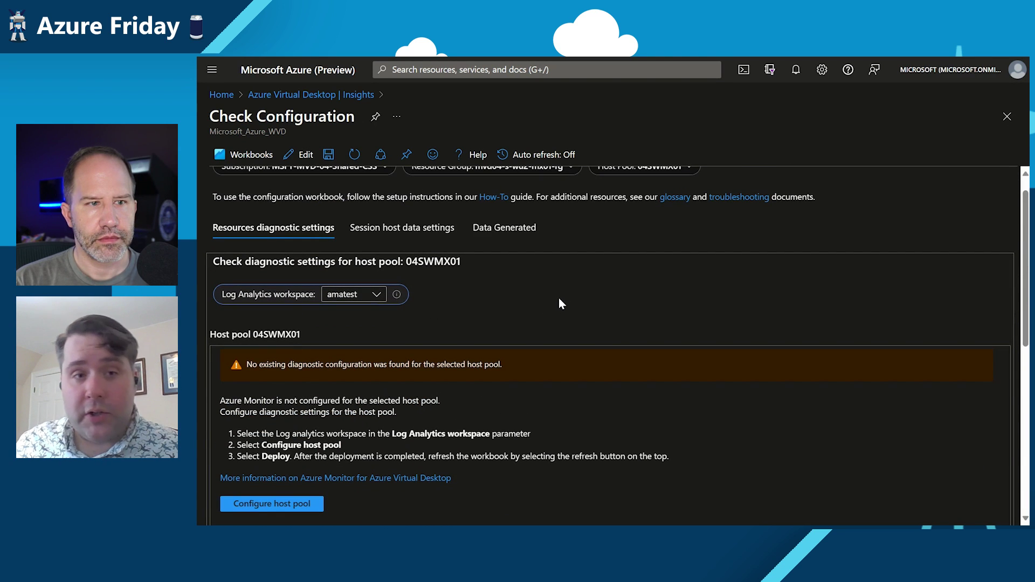
scroll(559, 299, "up", 1)
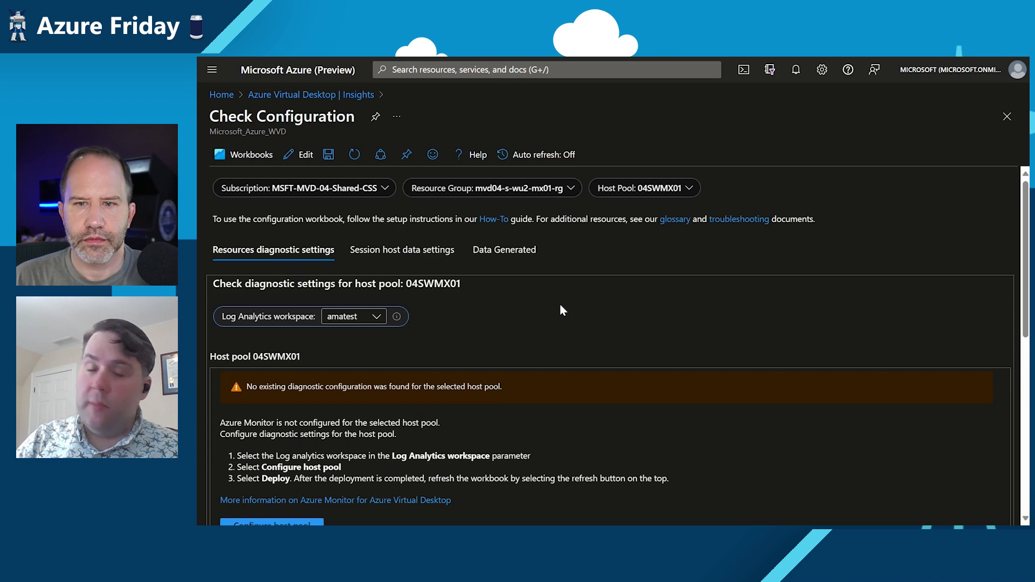
Check Session host data settings against the WVDSelfhost workspace's configured performance counters
left_click(429, 251)
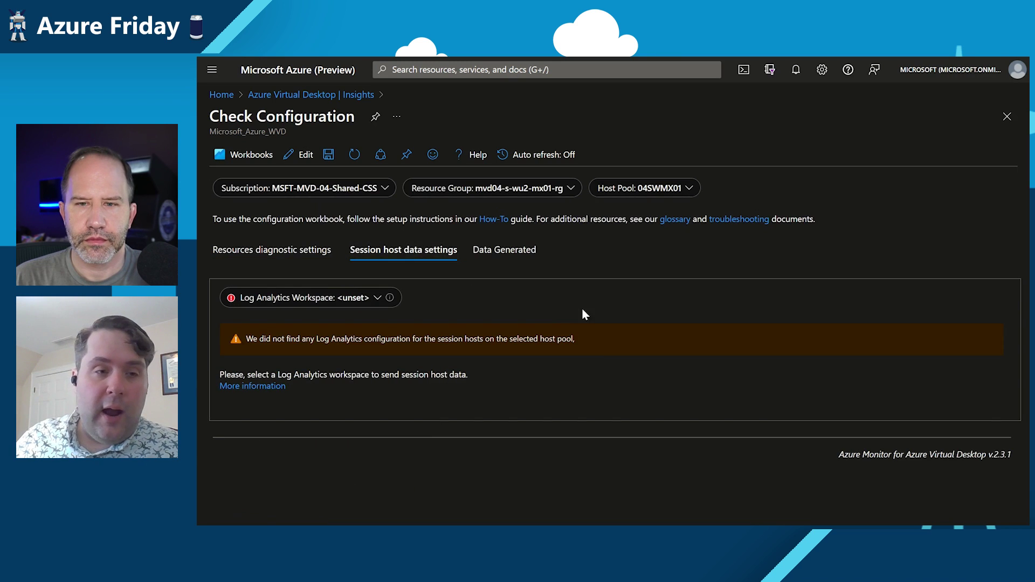
left_click(365, 308)
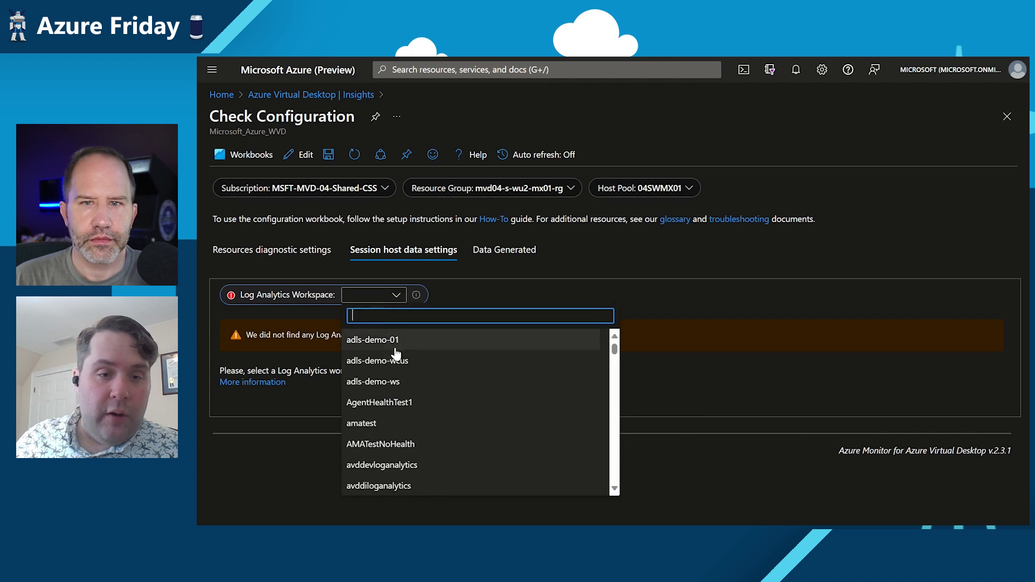
scroll(398, 361, "down", 3)
scroll(399, 436, "down", 3)
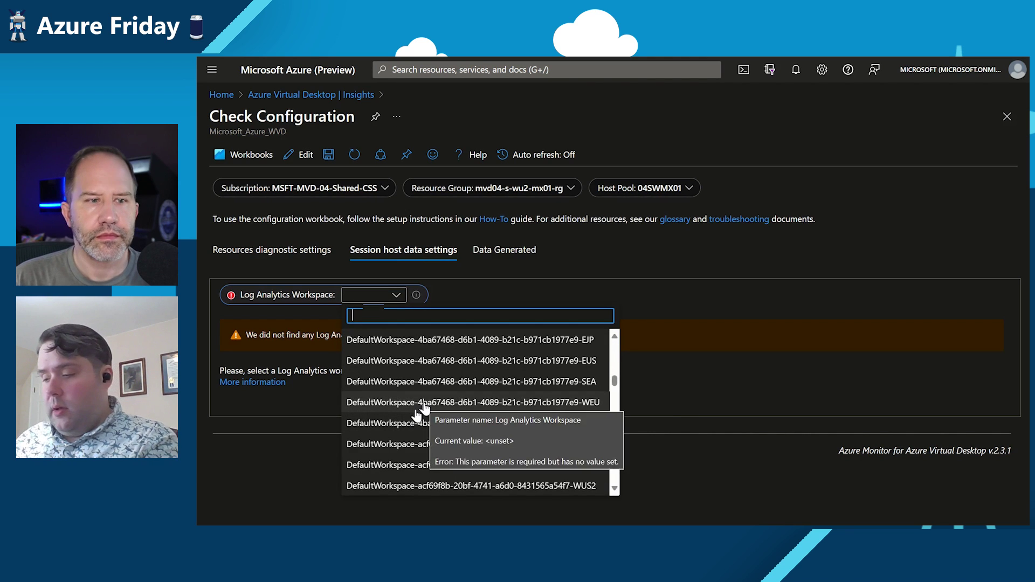
type("self")
left_click(421, 361)
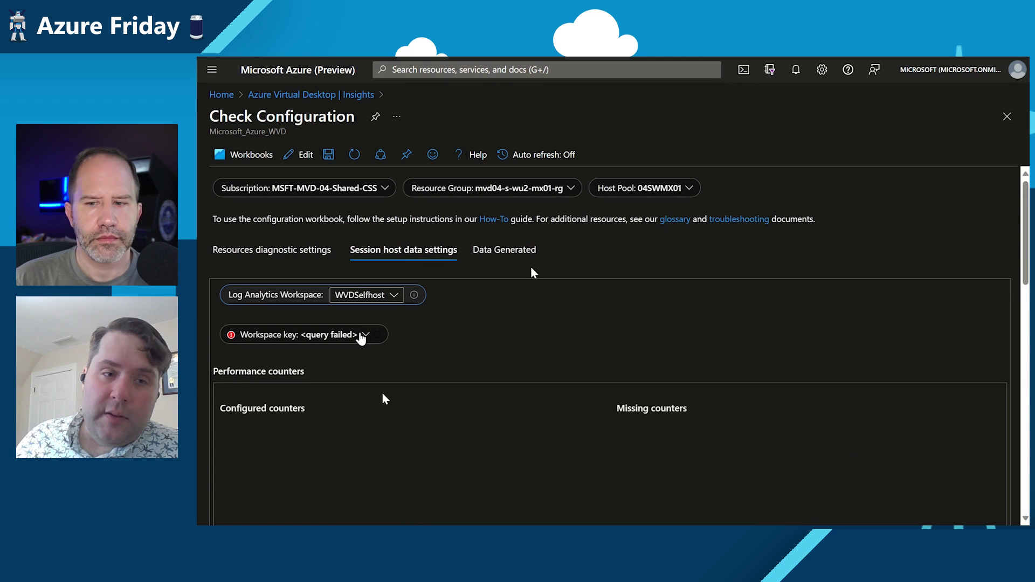
scroll(509, 311, "down", 2)
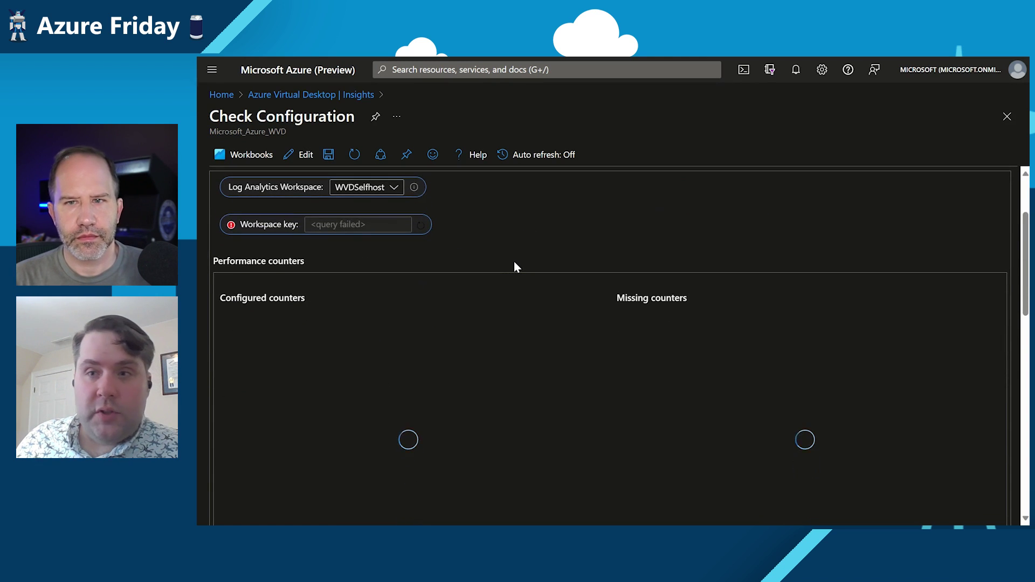
scroll(513, 262, "down", 2)
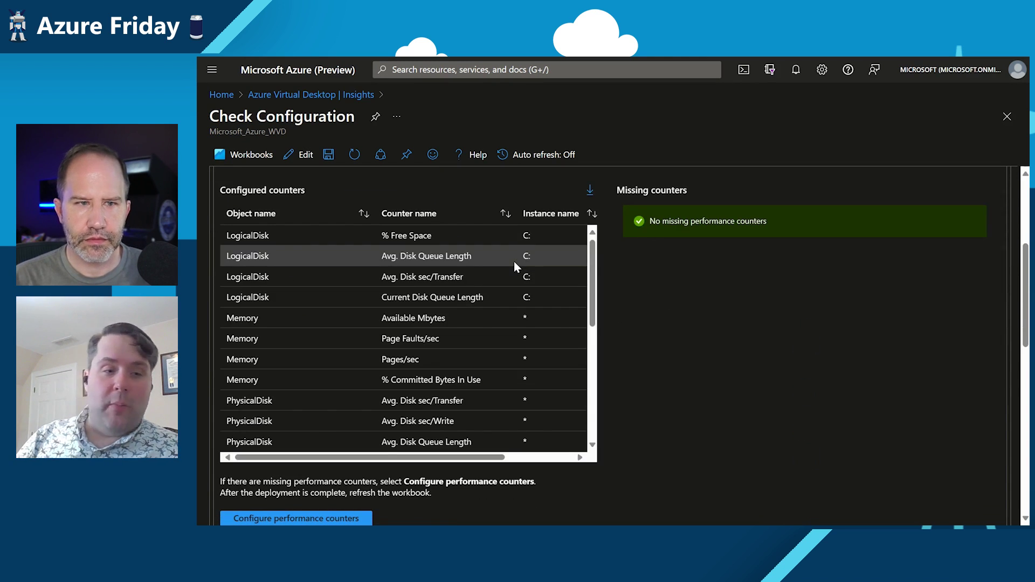